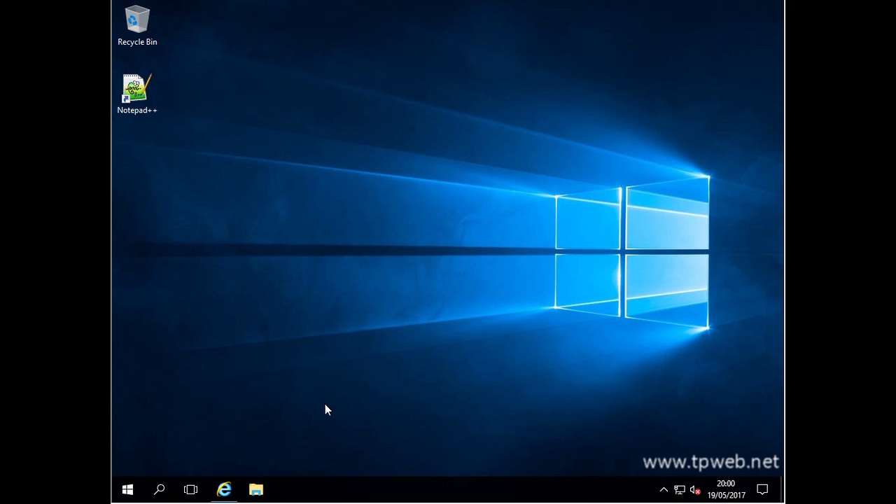
- Run MicrosoftDeploymentToolkit_x64 from Downloads to bring up the MDT 6.3.8443.1000 setup wizard
{"action": "left_click", "coordinate": [256, 492]}
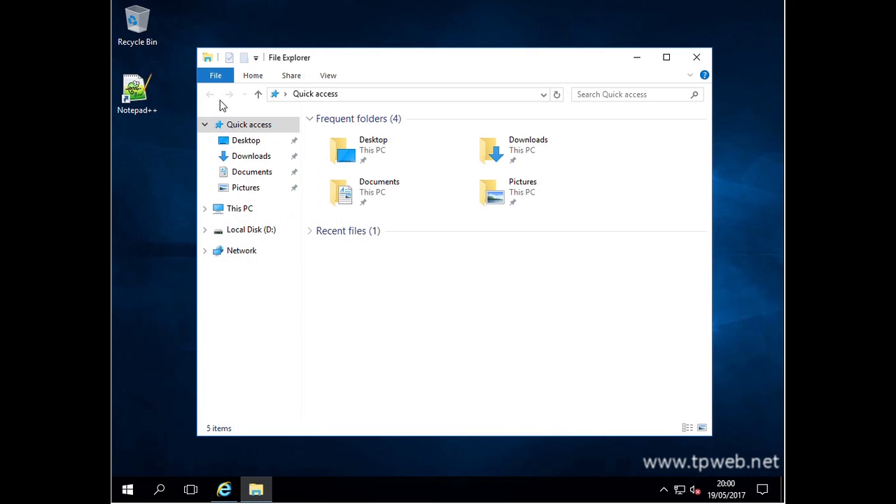
{"action": "left_click", "coordinate": [252, 157]}
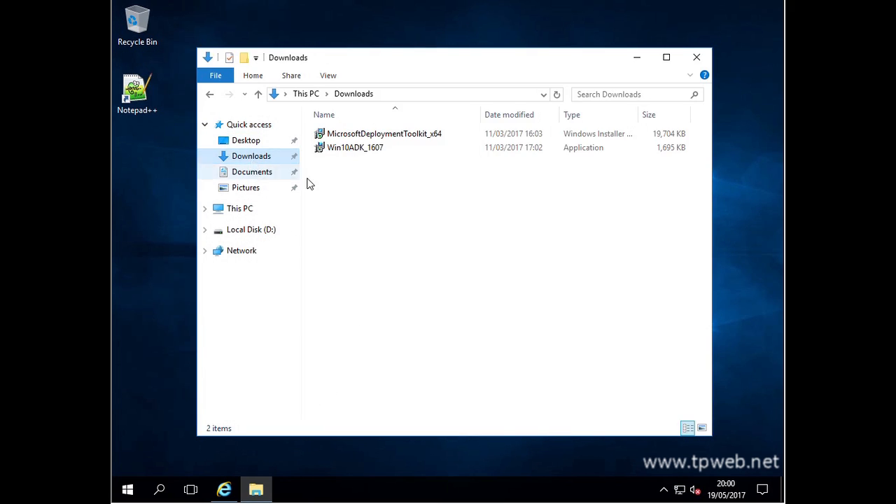
{"action": "double_click", "coordinate": [427, 133]}
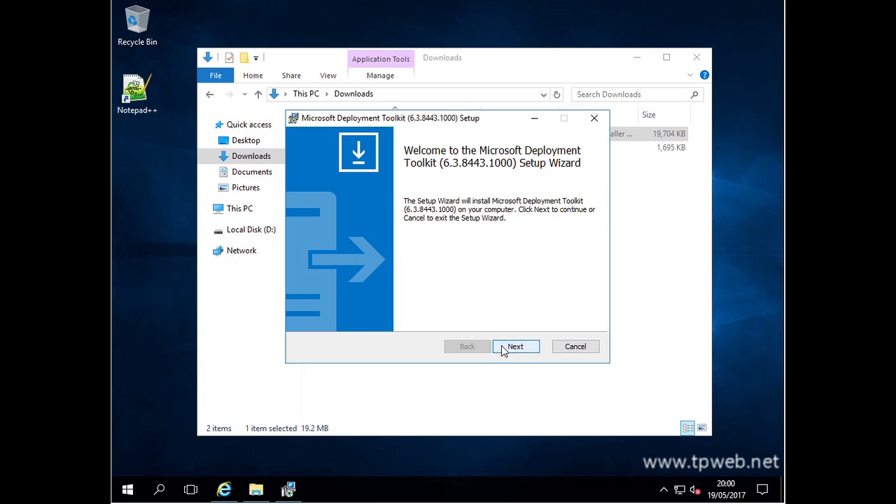
- Accept the Microsoft Deployment Toolkit licence agreement
{"action": "left_click", "coordinate": [513, 347]}
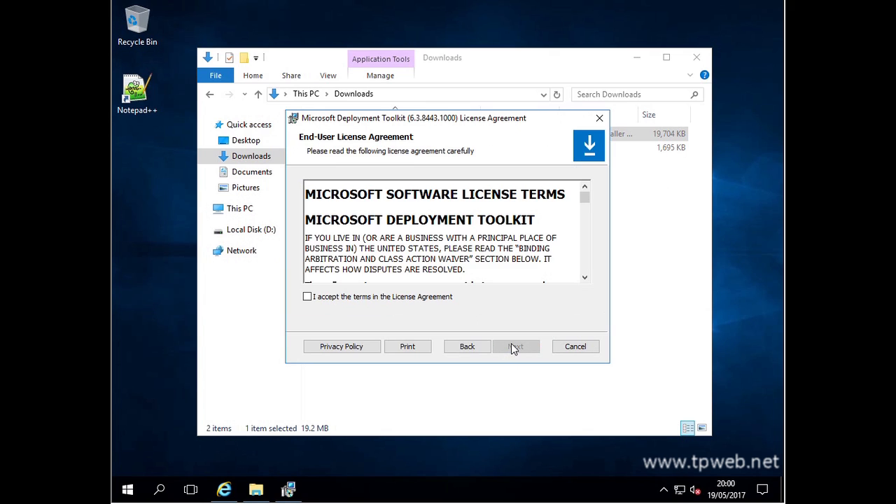
{"action": "left_click", "coordinate": [402, 301]}
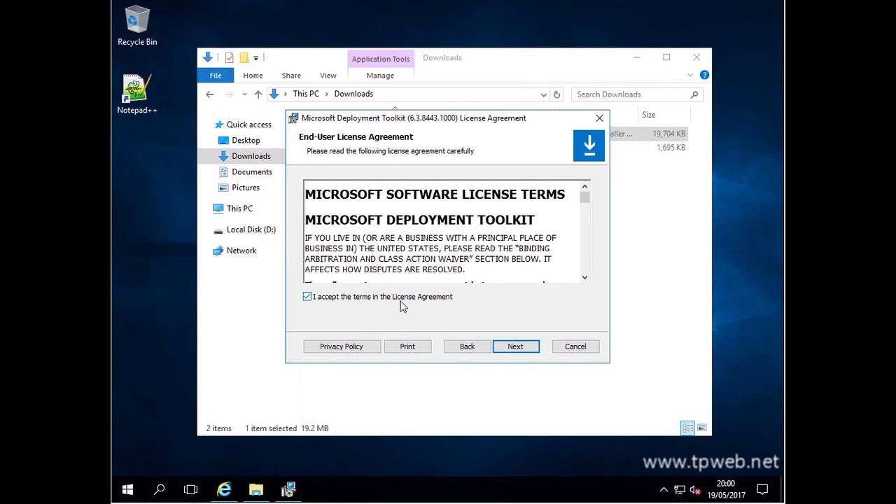
{"action": "left_click", "coordinate": [516, 348]}
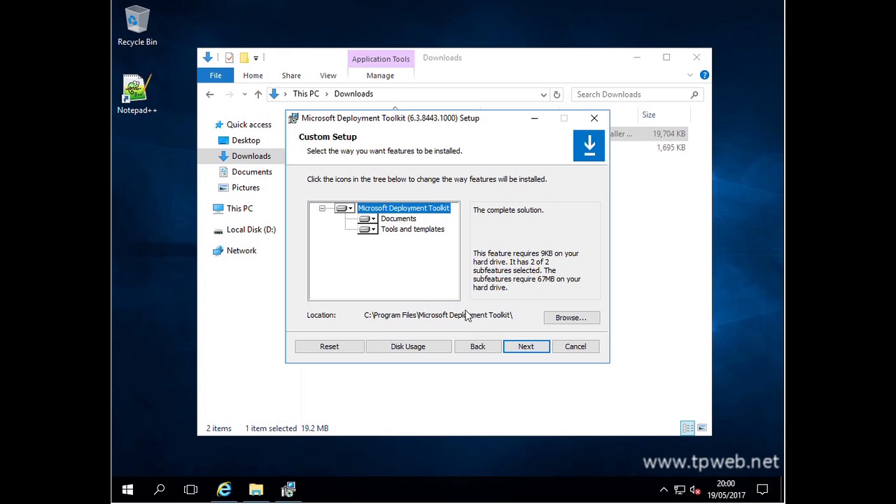
- Install to D:\Program Files\Microsoft Deployment Toolkit\ and decline the improvement program
{"action": "left_click", "coordinate": [570, 318]}
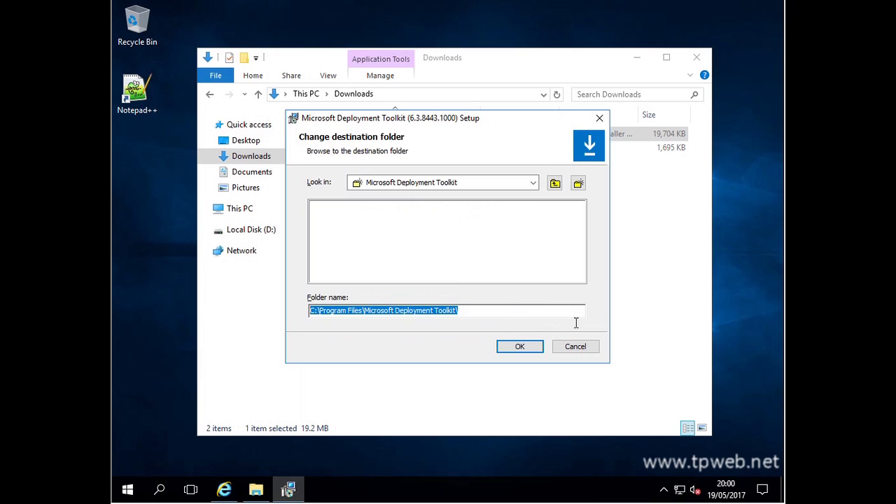
{"action": "left_click", "coordinate": [547, 313]}
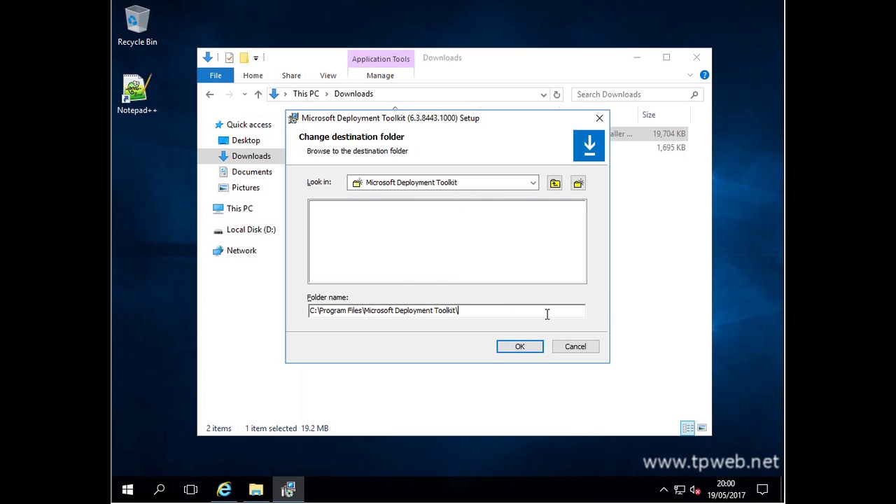
{"action": "key", "text": "Delete"}
{"action": "type", "text": "d"}
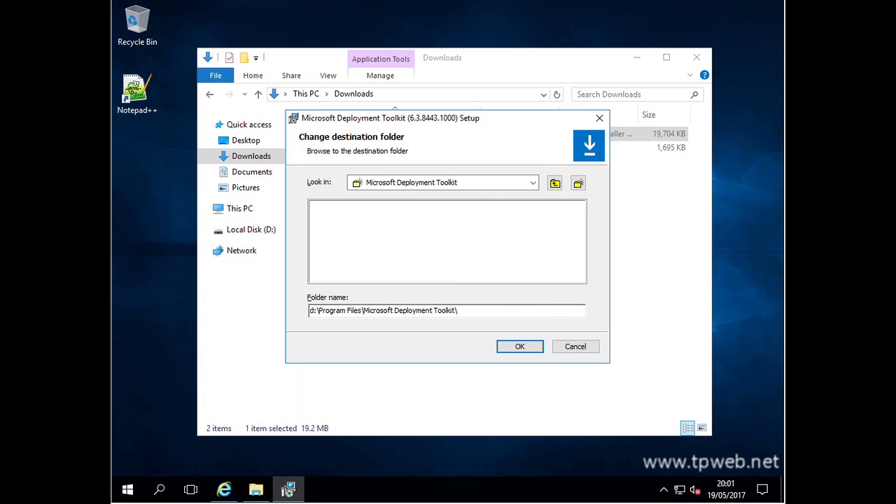
{"action": "left_click", "coordinate": [521, 346]}
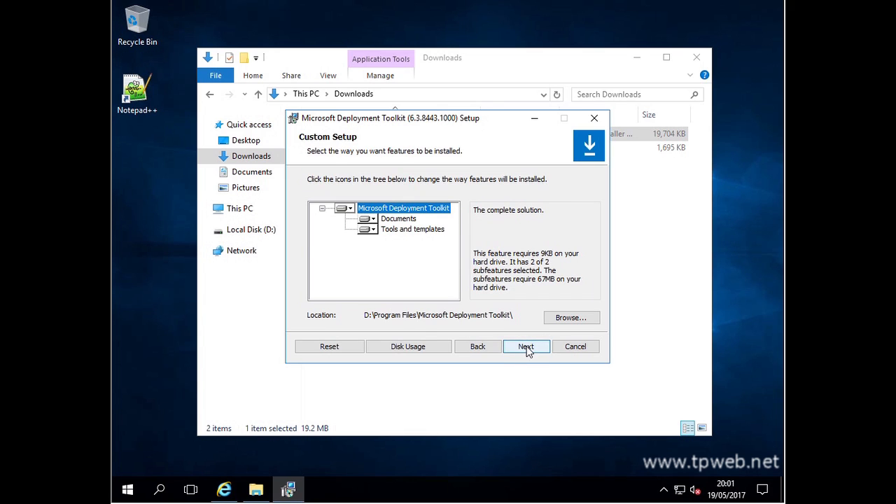
{"action": "left_click", "coordinate": [527, 348]}
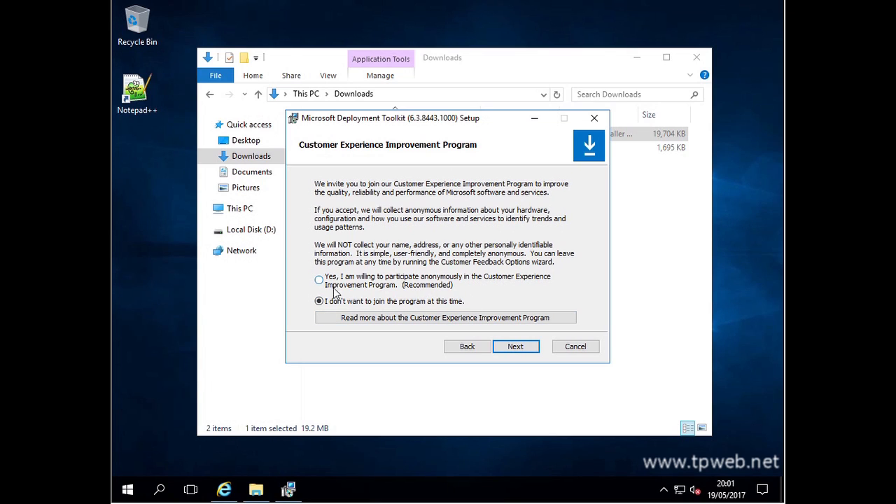
{"action": "left_click", "coordinate": [527, 348]}
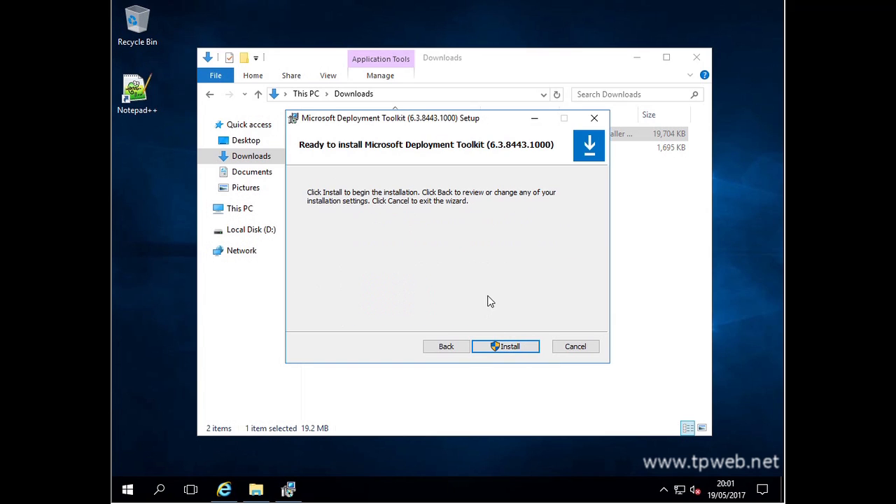
- Install MDT with UAC approval, then close the finished wizard and the Downloads window
{"action": "left_click", "coordinate": [510, 348]}
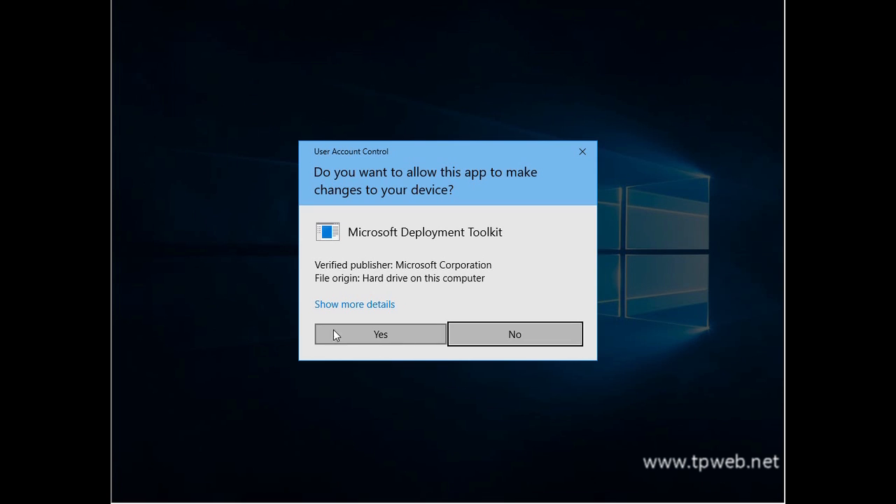
{"action": "left_click", "coordinate": [373, 343]}
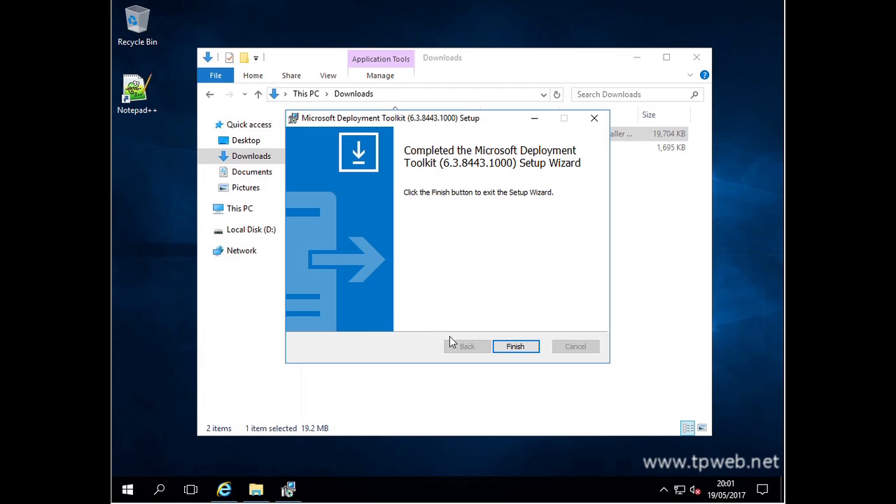
{"action": "left_click", "coordinate": [515, 347]}
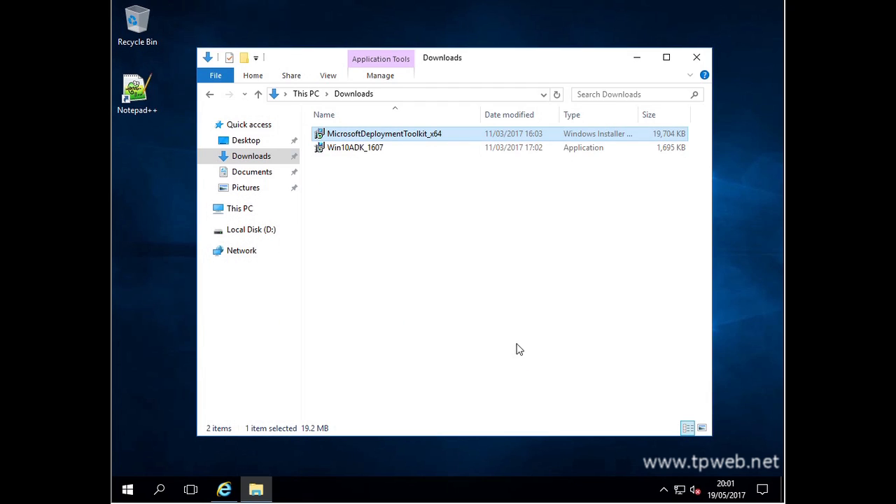
{"action": "left_click", "coordinate": [697, 56]}
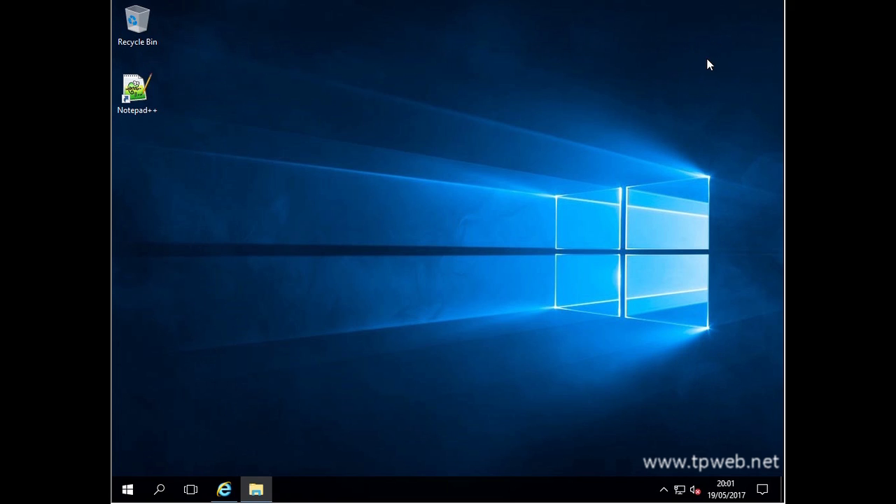
- Start Deployment Workbench from the Microsoft Deployment Toolkit group in the Start menu
{"action": "left_click", "coordinate": [128, 492]}
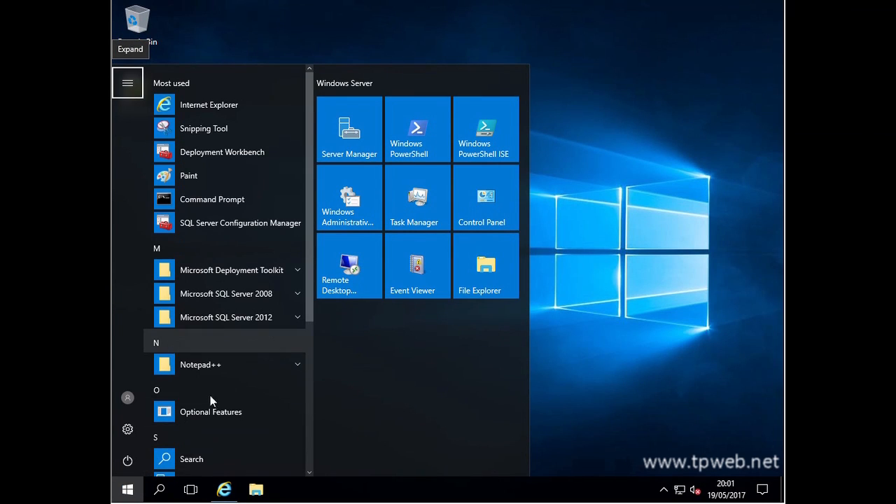
{"action": "scroll", "coordinate": [231, 350], "scroll_direction": "down", "scroll_amount": 3}
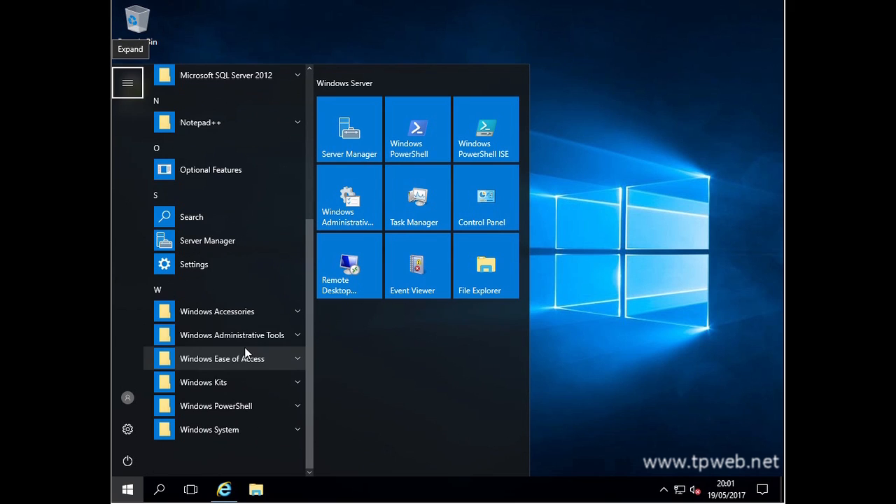
{"action": "scroll", "coordinate": [245, 322], "scroll_direction": "up", "scroll_amount": 3}
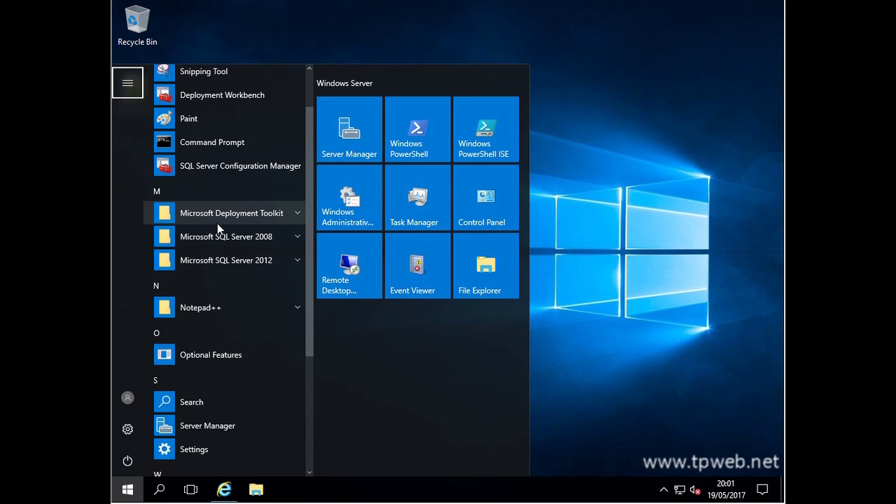
{"action": "left_click", "coordinate": [245, 220]}
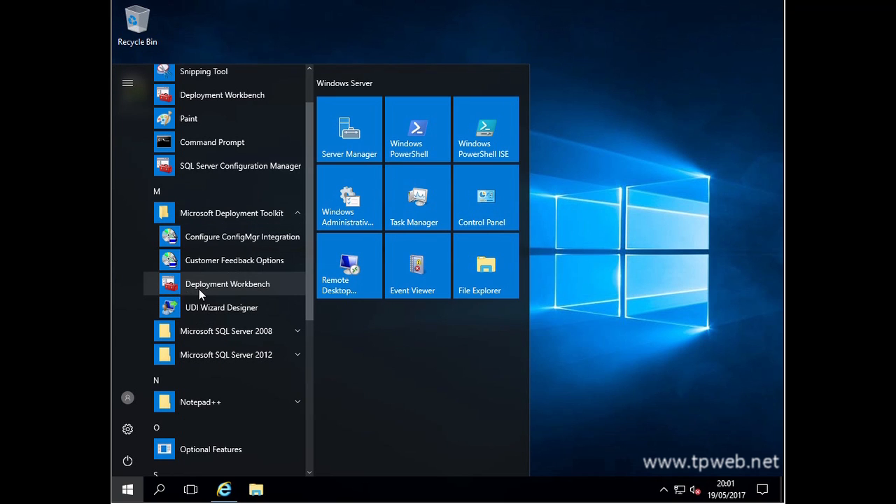
{"action": "left_click", "coordinate": [262, 287]}
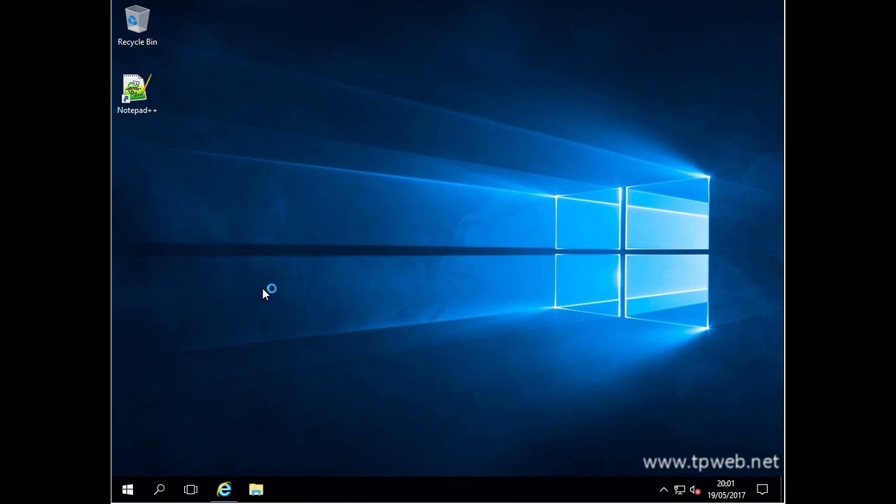
- Approve the User Account Control prompt so Deployment Workbench opens on its Overview
{"action": "left_click", "coordinate": [358, 328]}
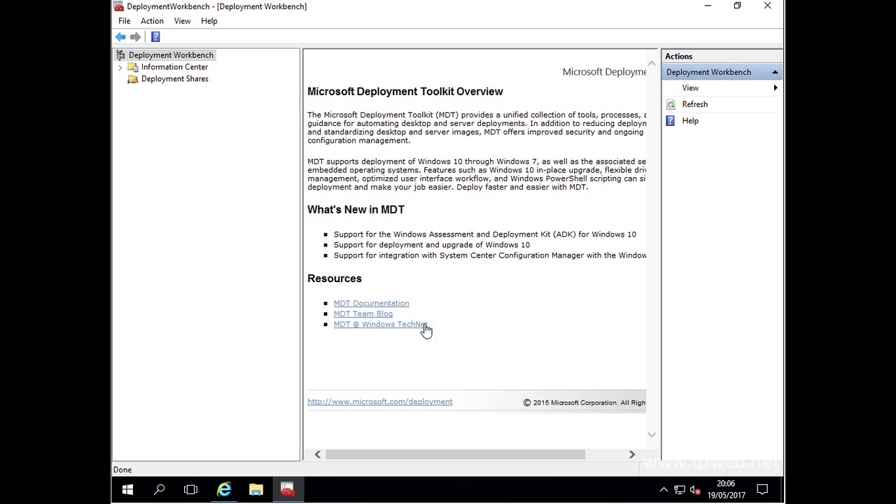
- Look at the Information Center's Documentation page, then select Deployment Shares
{"action": "left_click", "coordinate": [184, 68]}
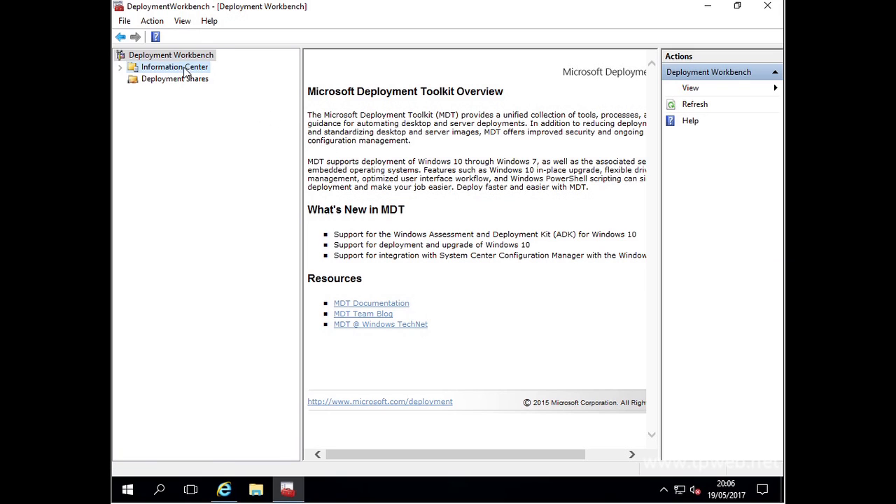
{"action": "double_click", "coordinate": [333, 76]}
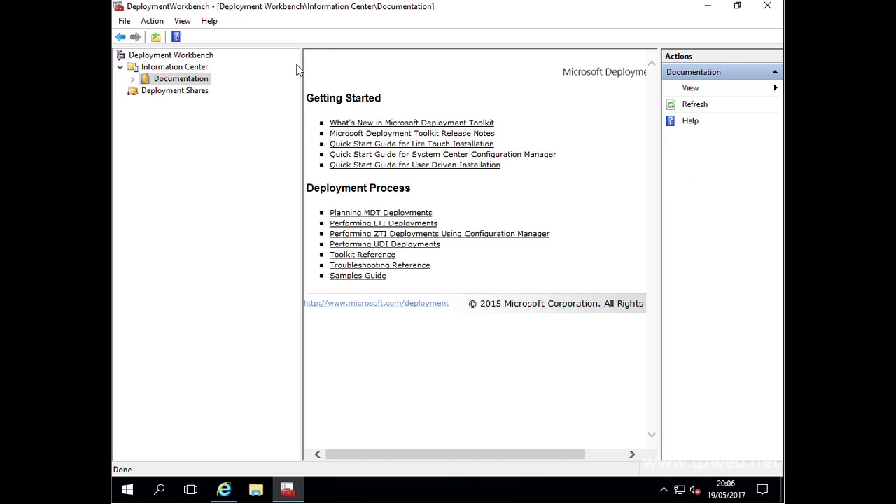
{"action": "left_click", "coordinate": [171, 96]}
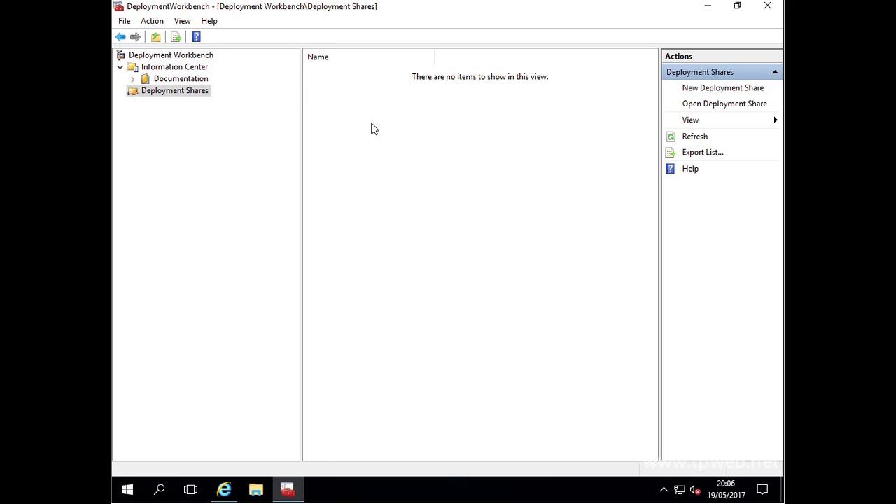
- Create a new deployment share at D:\DeploymentShare, keeping share name DeploymentShare$
{"action": "right_click", "coordinate": [189, 95]}
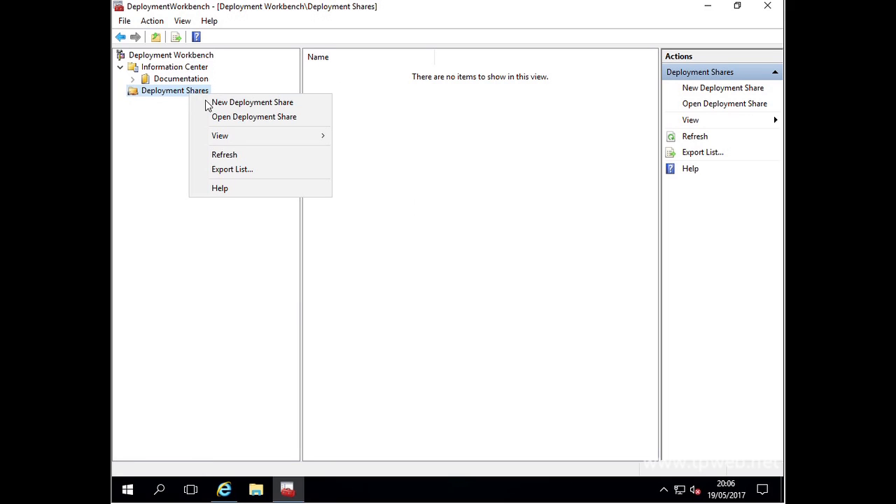
{"action": "left_click", "coordinate": [237, 105]}
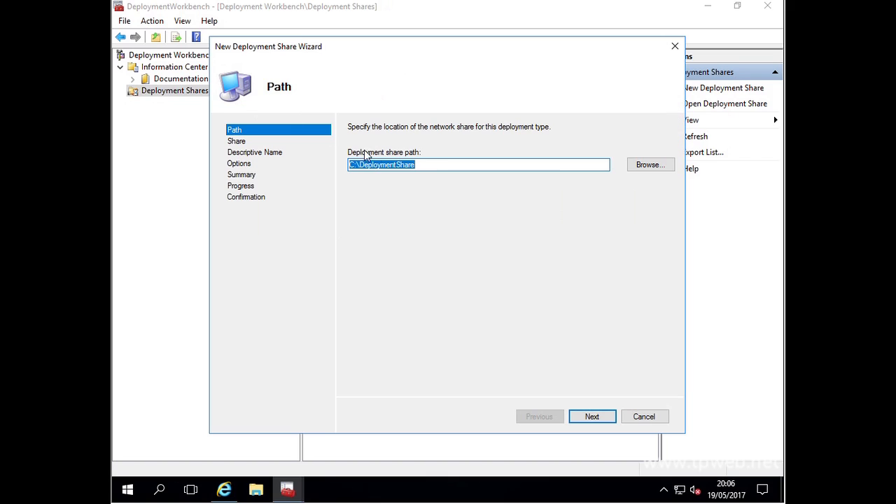
{"action": "left_click", "coordinate": [434, 166]}
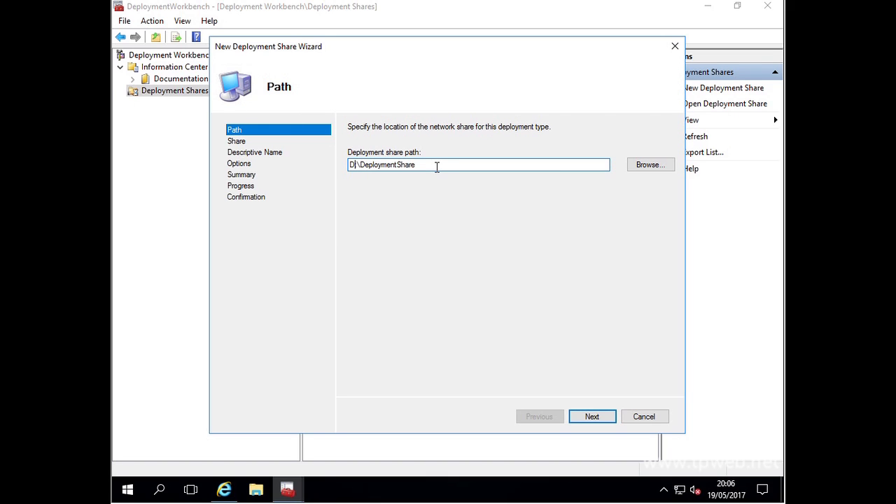
{"action": "key", "text": "Return"}
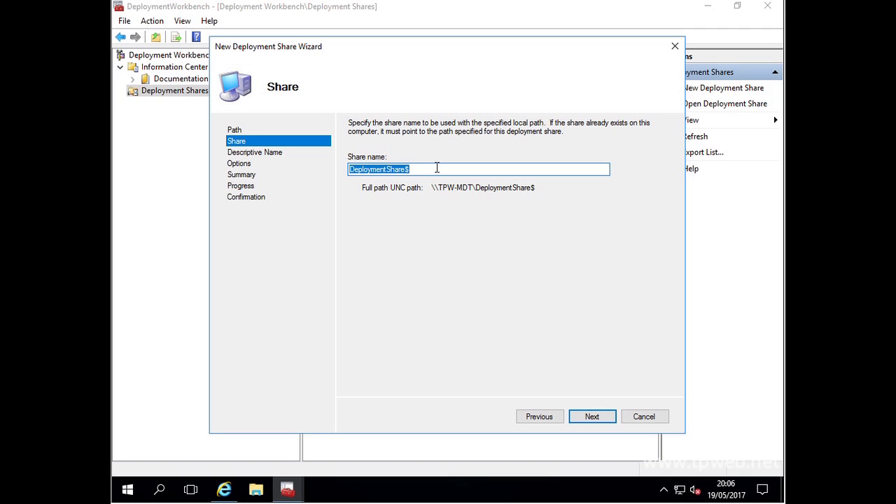
{"action": "key", "text": "Return"}
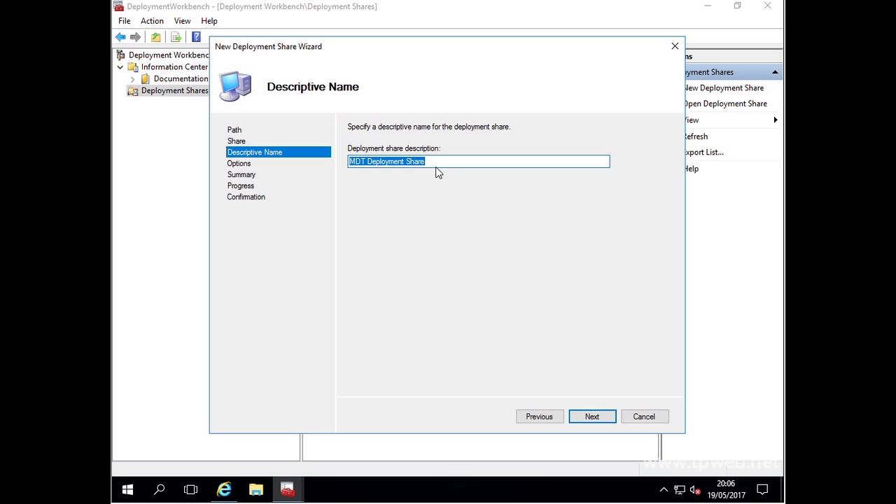
- Keep 'MDT Deployment Share' as the description and advance to the Options page
{"action": "left_click", "coordinate": [436, 167]}
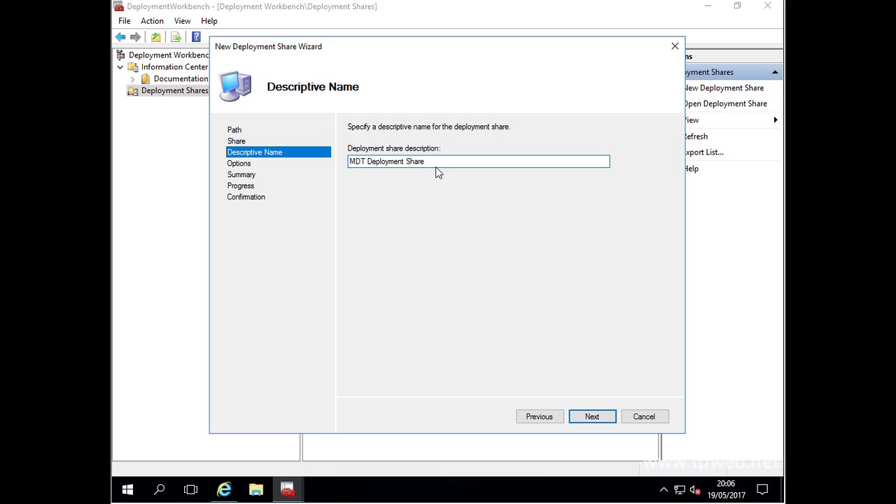
{"action": "key", "text": "Return"}
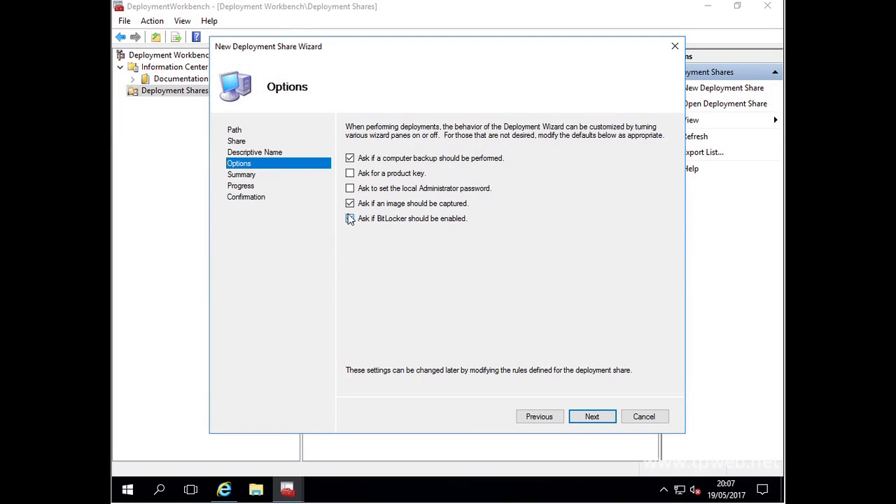
- Confirm the deployment prompt options and summary, then finish the New Deployment Share Wizard
{"action": "left_click", "coordinate": [592, 417]}
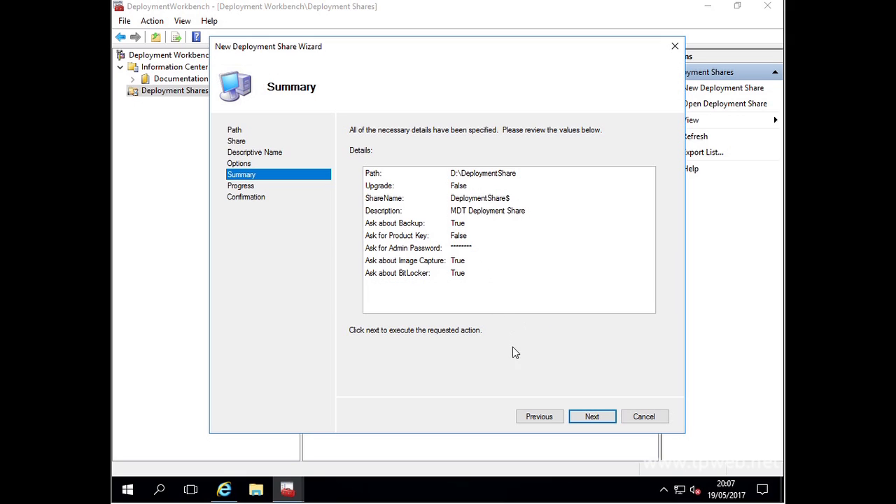
{"action": "left_click", "coordinate": [592, 417]}
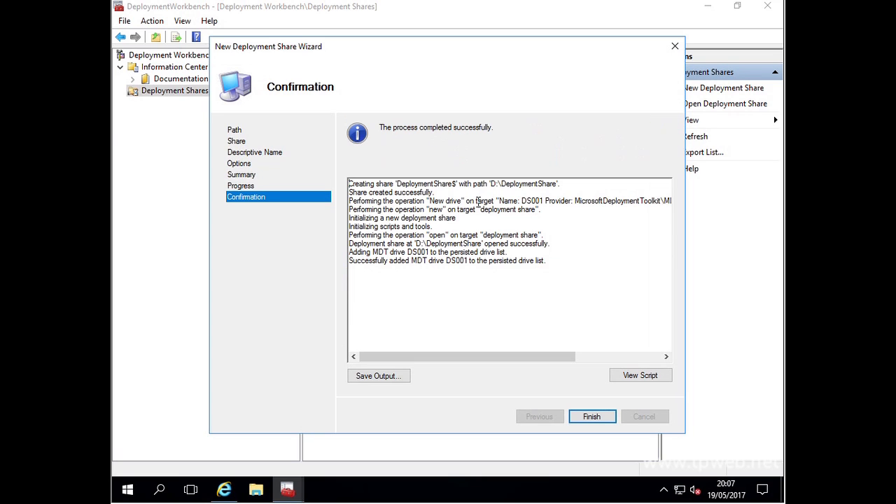
{"action": "left_click", "coordinate": [592, 420]}
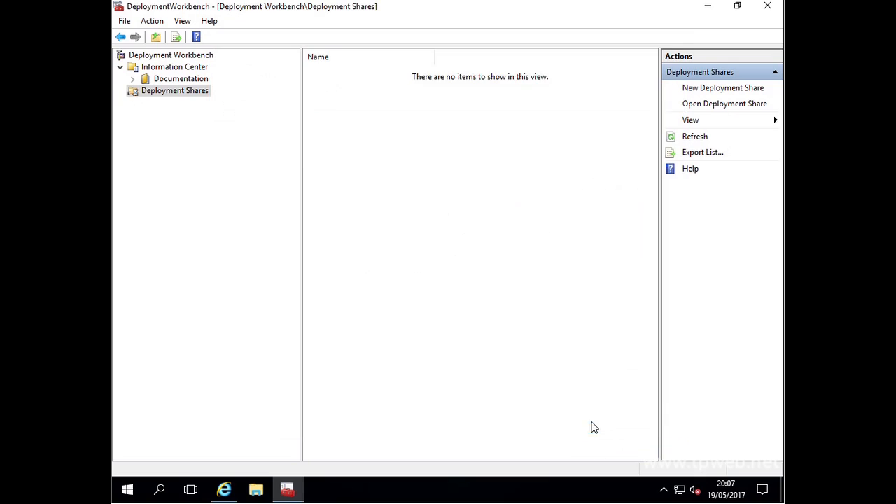
- Expand MDT Deployment Share and view Applications, Operating Systems, Out-of-Box Drivers, Packages, Task Sequences
{"action": "left_click", "coordinate": [121, 92]}
{"action": "left_click", "coordinate": [133, 104]}
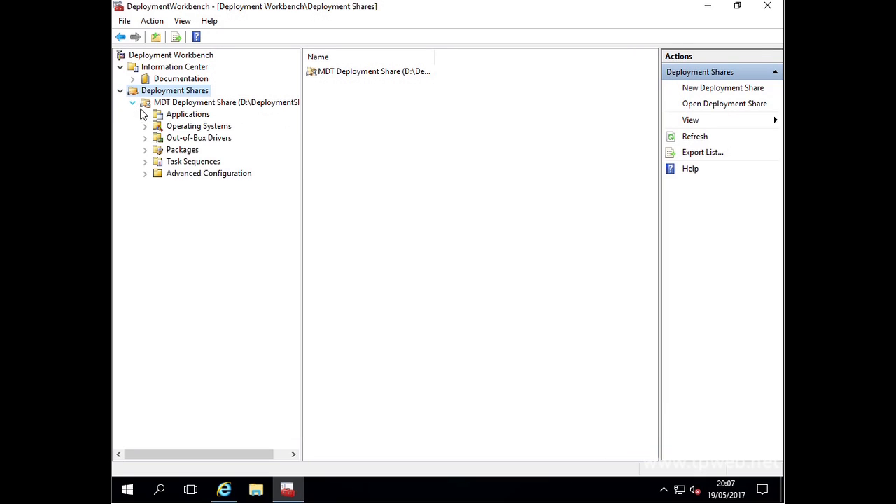
{"action": "left_click", "coordinate": [187, 115]}
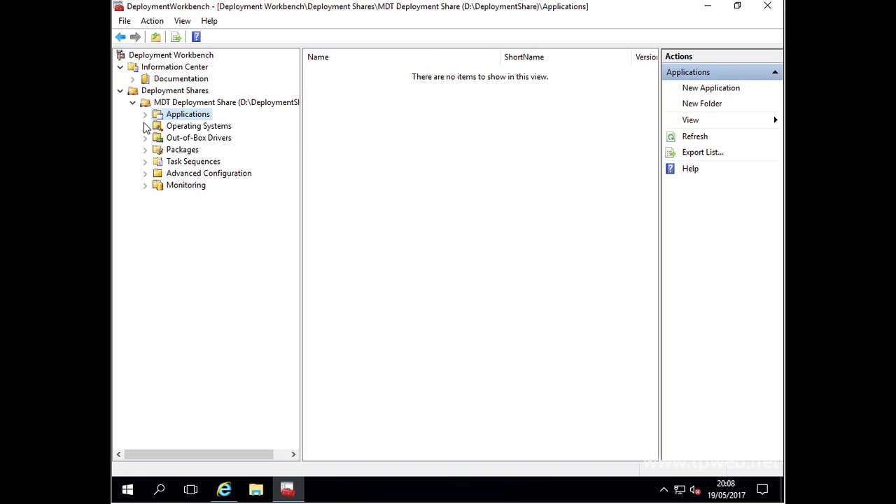
{"action": "left_click", "coordinate": [170, 128]}
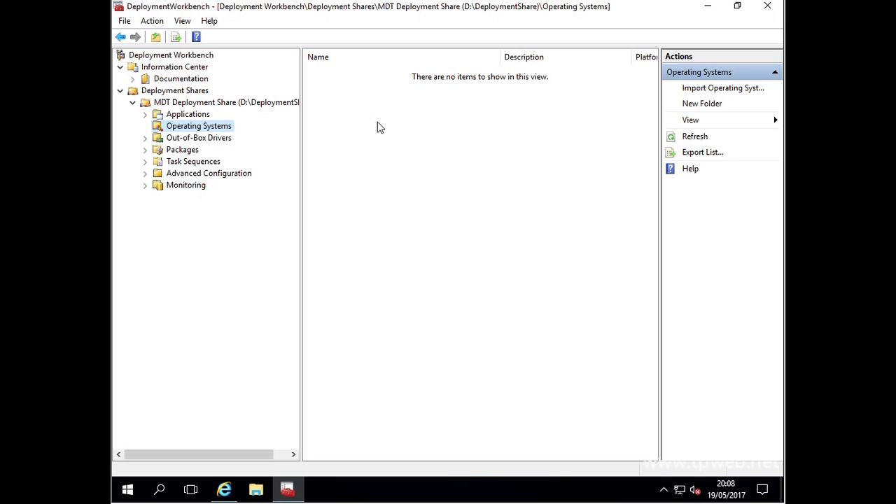
{"action": "left_click", "coordinate": [223, 142]}
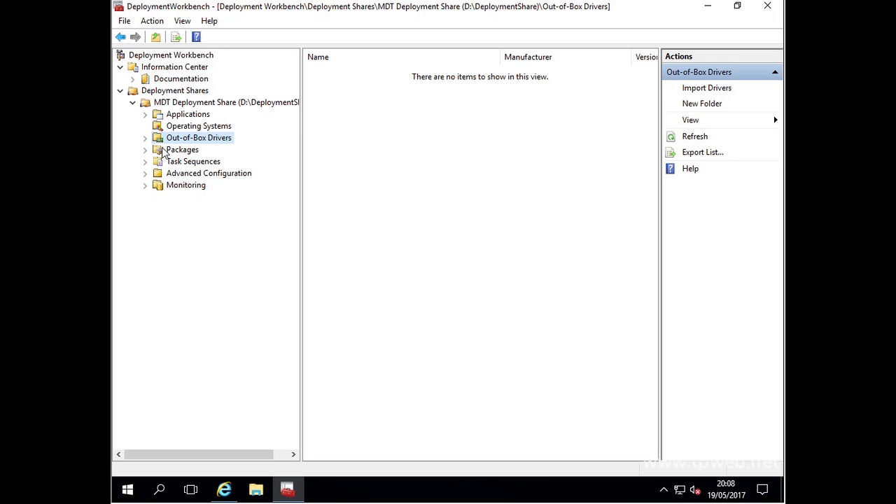
{"action": "left_click", "coordinate": [193, 151]}
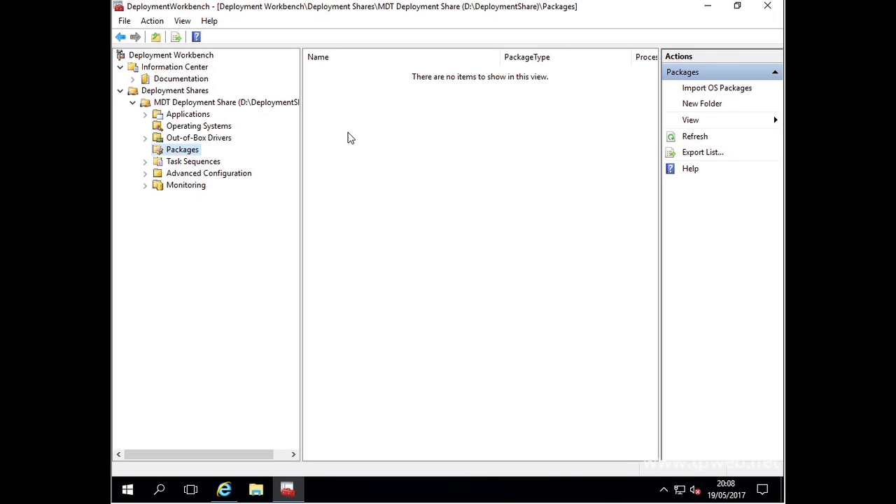
{"action": "left_click", "coordinate": [170, 162]}
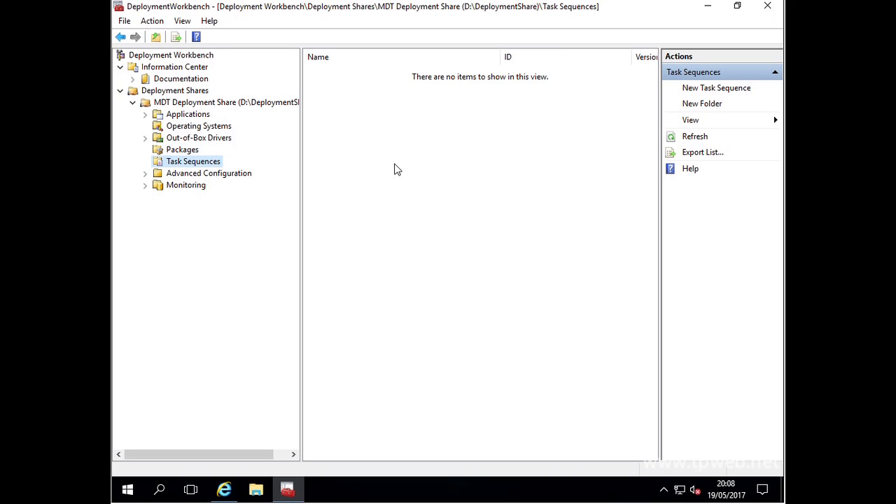
- Browse Advanced Configuration's Selection Profiles, Linked Deployment Shares, Media and the empty Database settings
{"action": "left_click", "coordinate": [147, 175]}
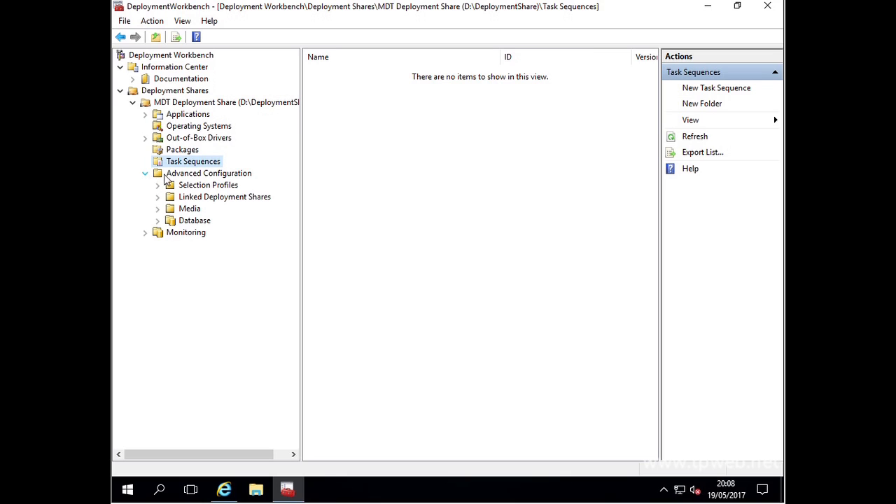
{"action": "left_click", "coordinate": [227, 186]}
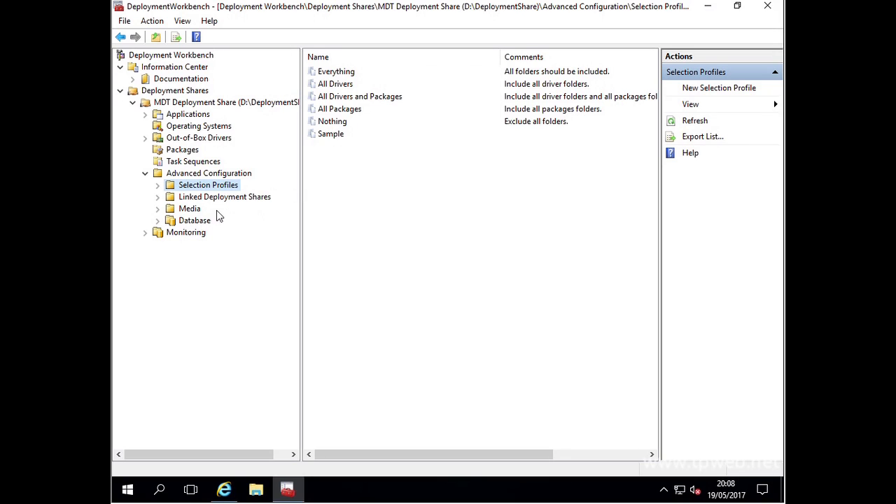
{"action": "left_click", "coordinate": [231, 198]}
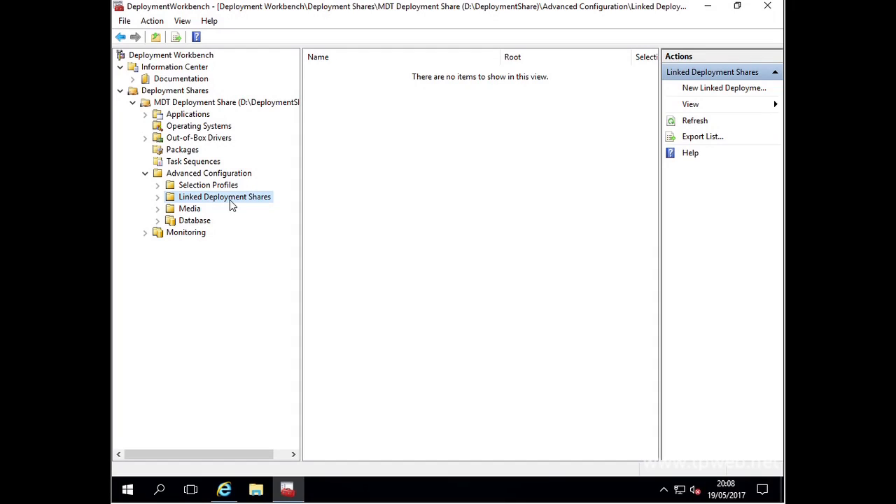
{"action": "left_click", "coordinate": [191, 209]}
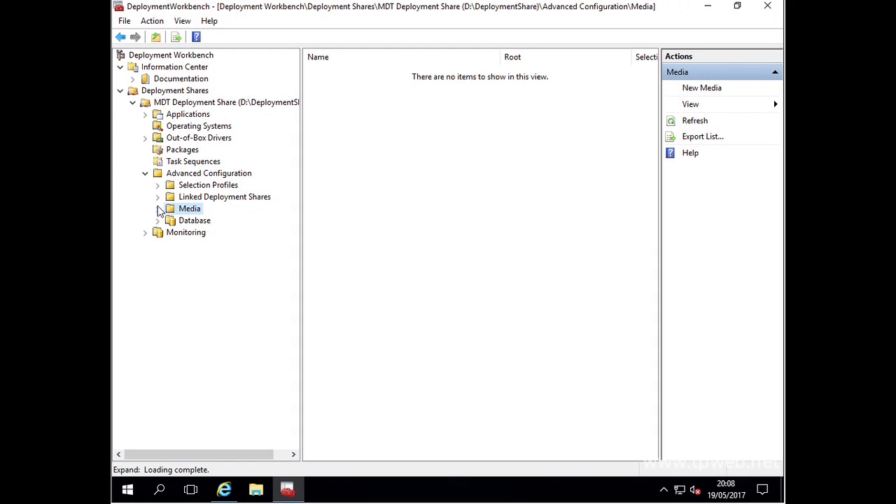
{"action": "left_click", "coordinate": [194, 220]}
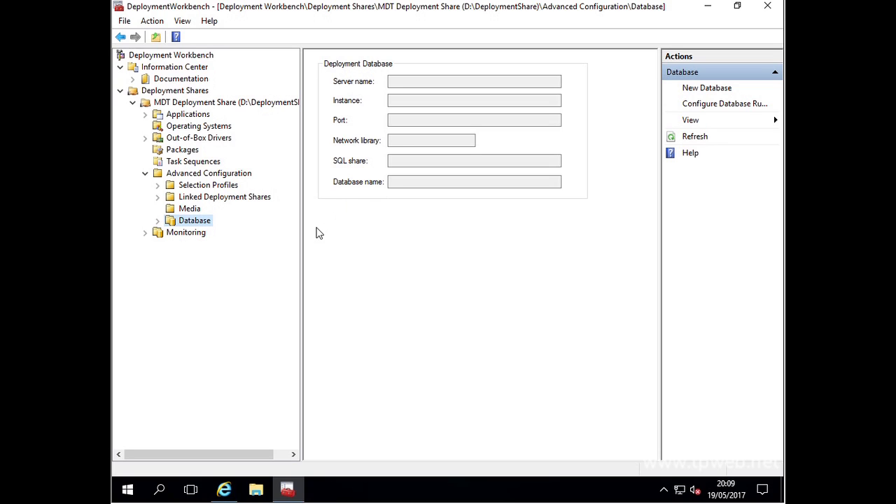
- View the share's Monitoring node and acknowledge the 'Unable to display monitoring data' notice
{"action": "left_click", "coordinate": [173, 235]}
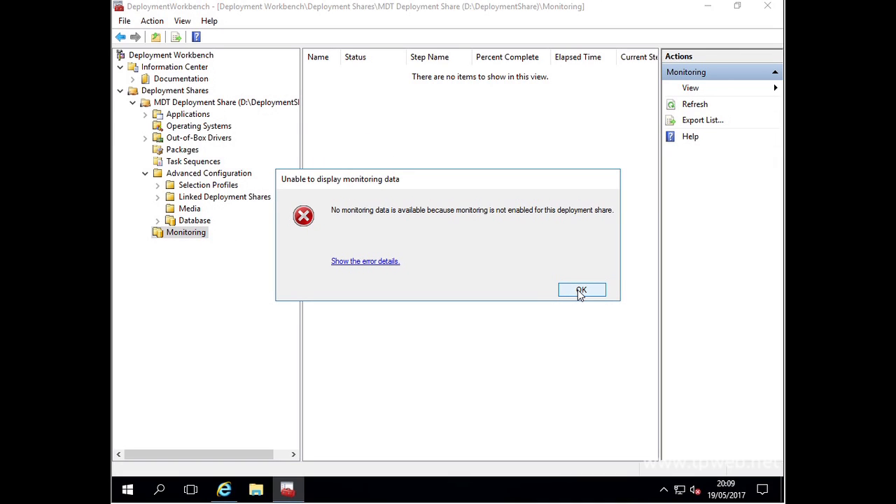
{"action": "left_click", "coordinate": [579, 292]}
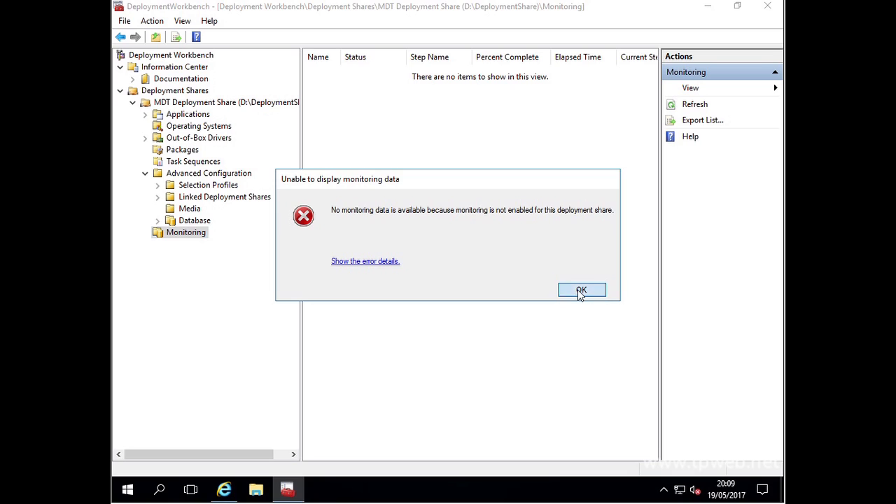